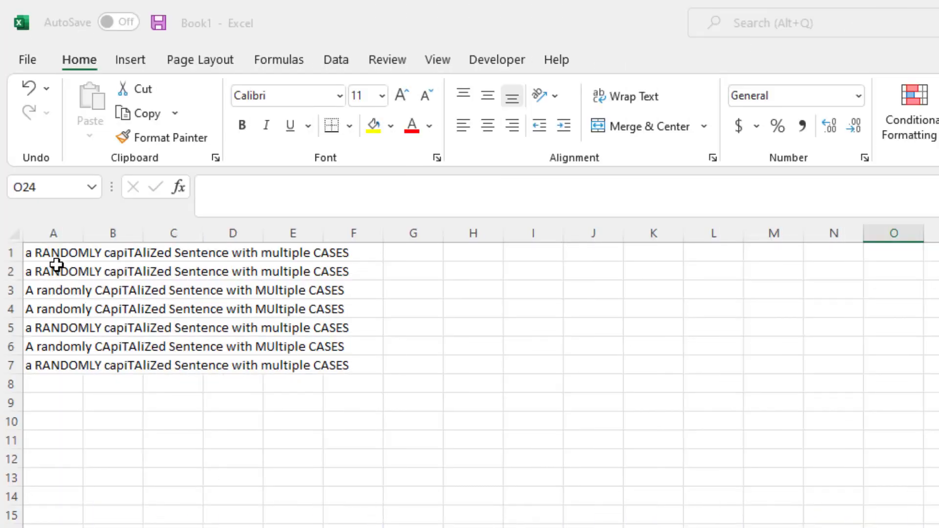
- Look over the seven column-A sentences and inspect A1's text without changing it
left_click_drag(63, 367, 61, 255)
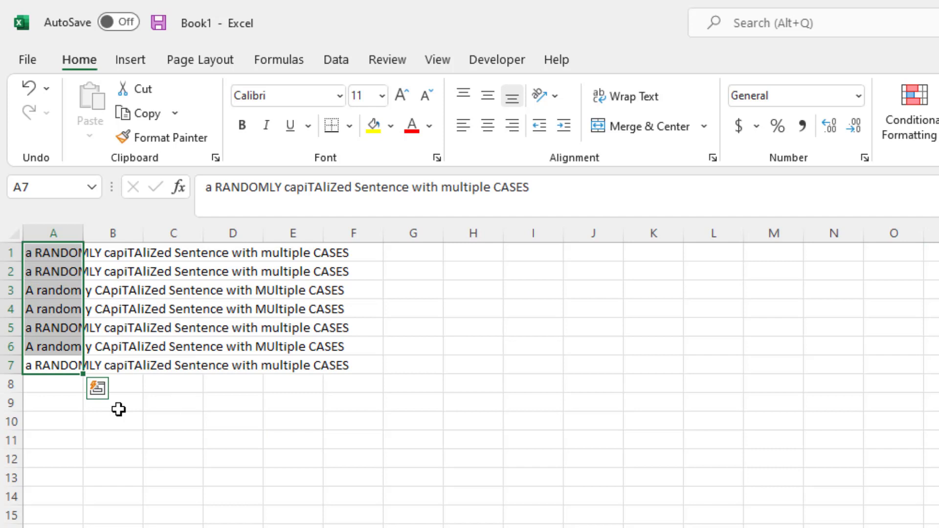
left_click(149, 445)
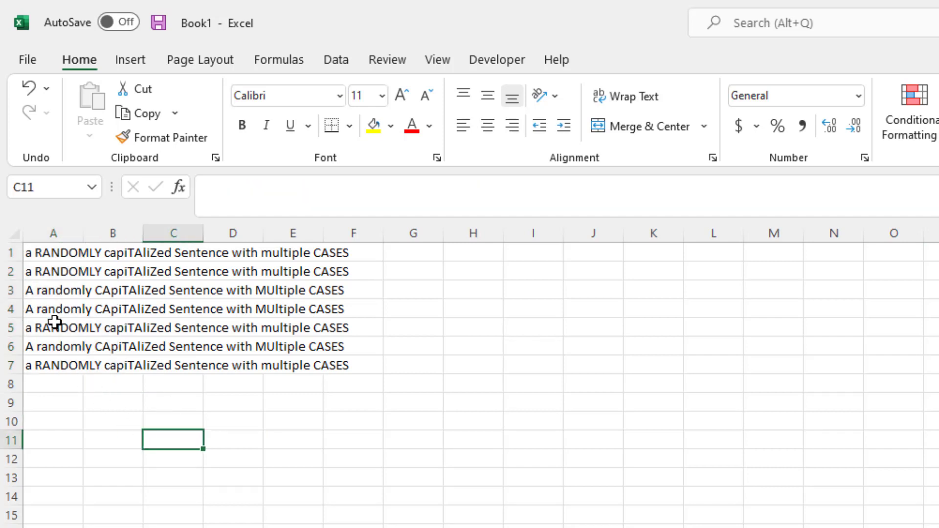
left_click(37, 254)
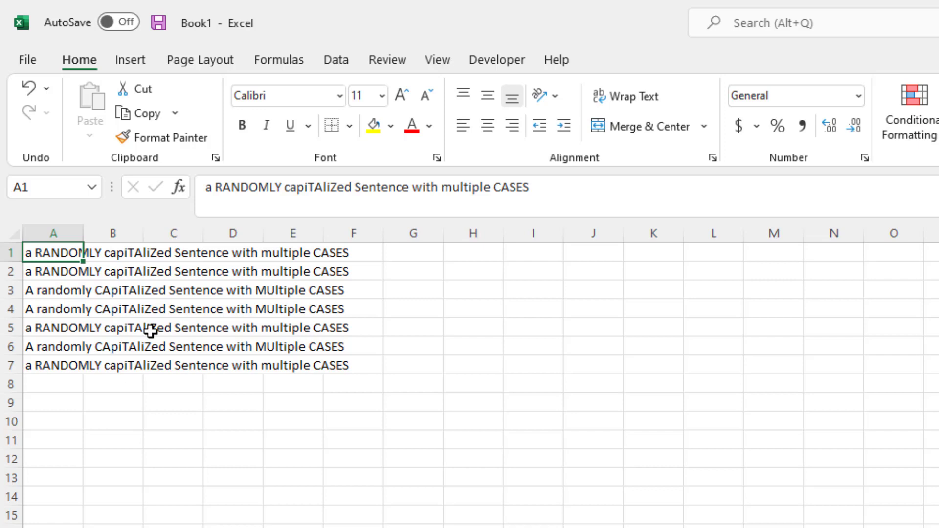
double_click(208, 188)
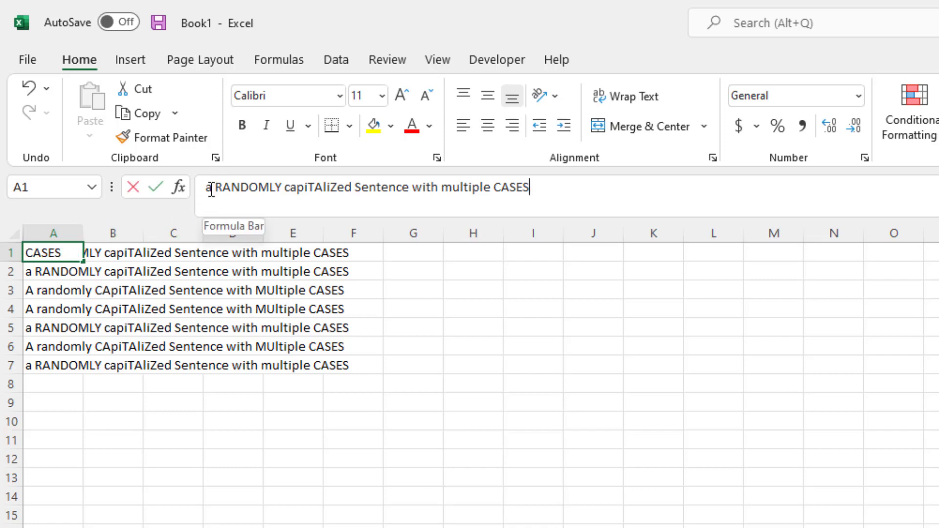
left_click(208, 193)
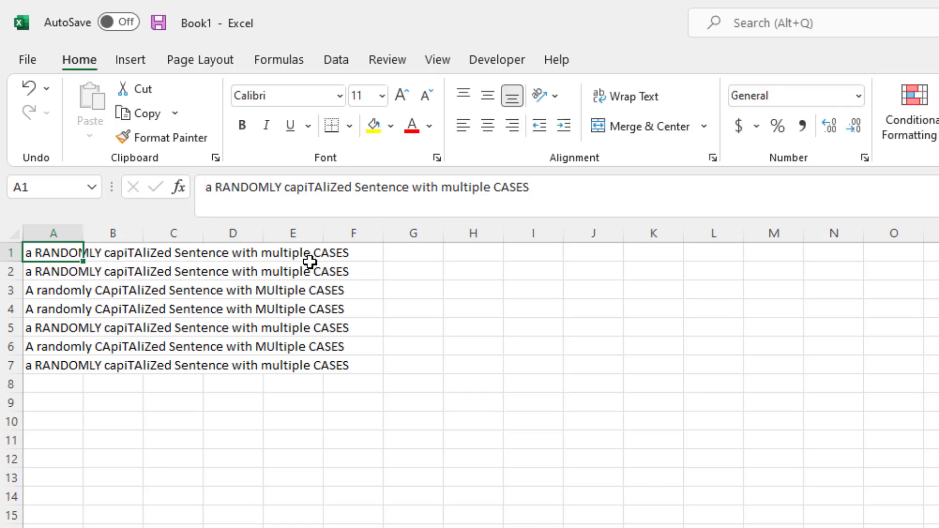
key("Escape")
- In B1, build the formula =UPPER(LEFT(A1,1)) to capitalise A1's first letter
left_click(111, 253)
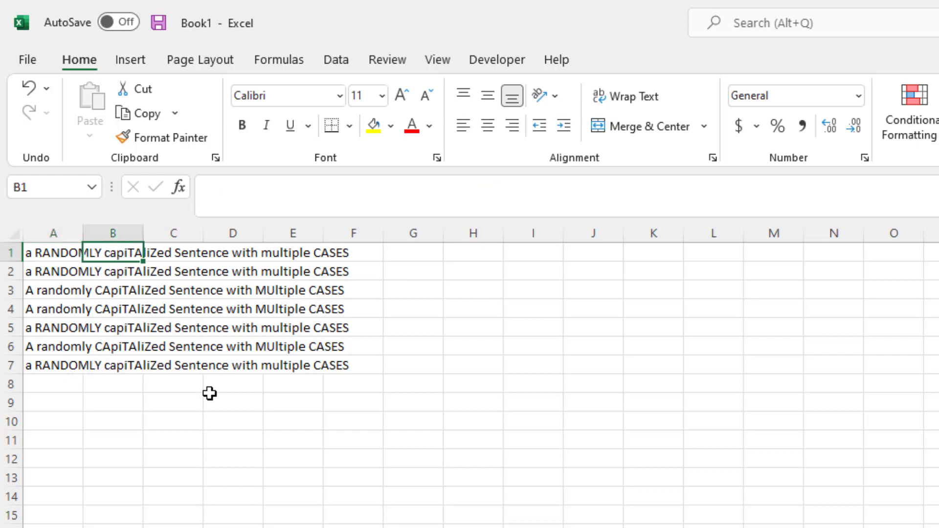
left_click(237, 190)
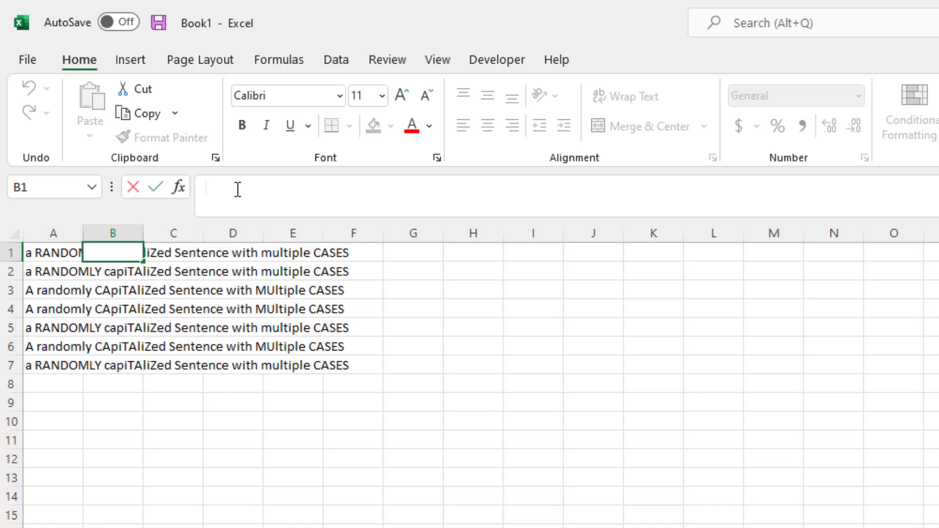
type("=")
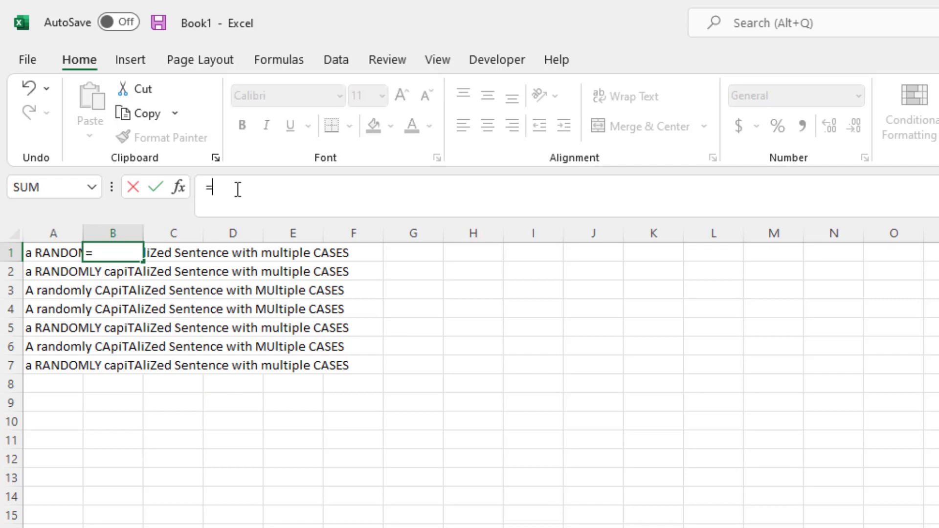
type("upper")
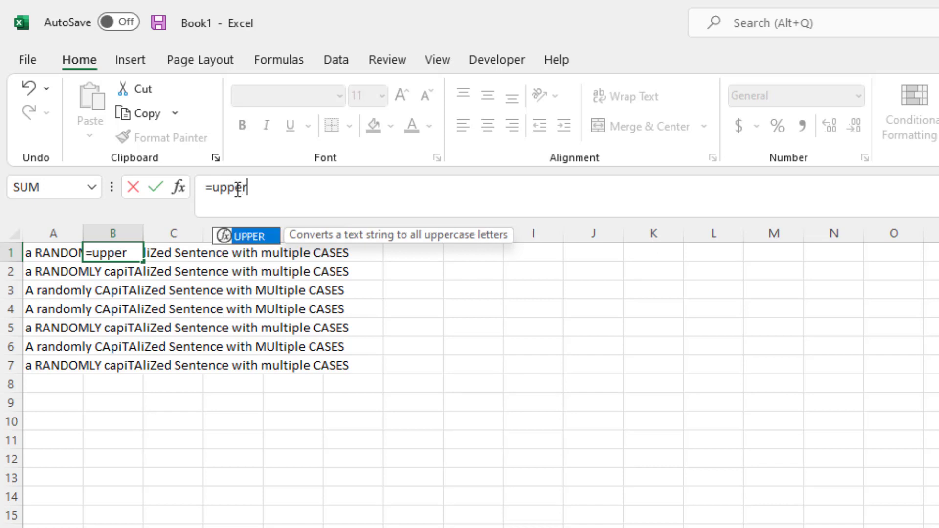
double_click(270, 239)
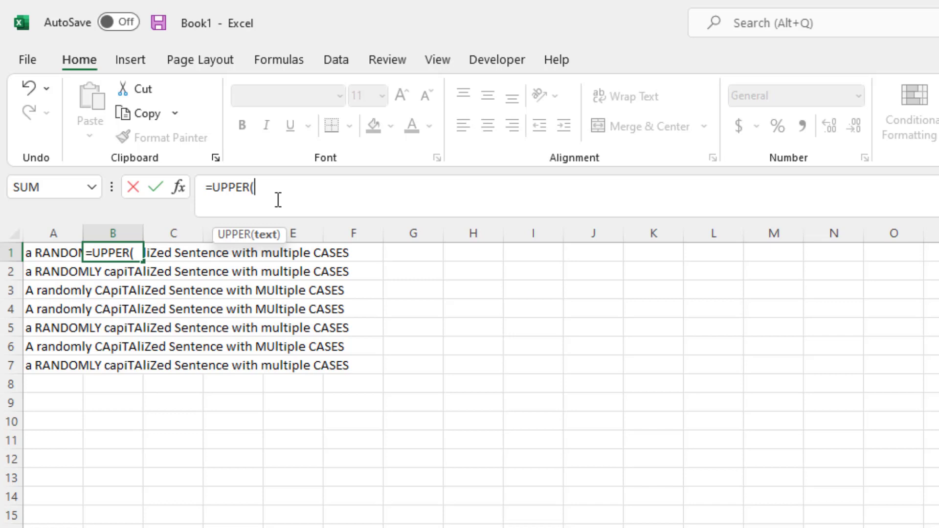
type("l")
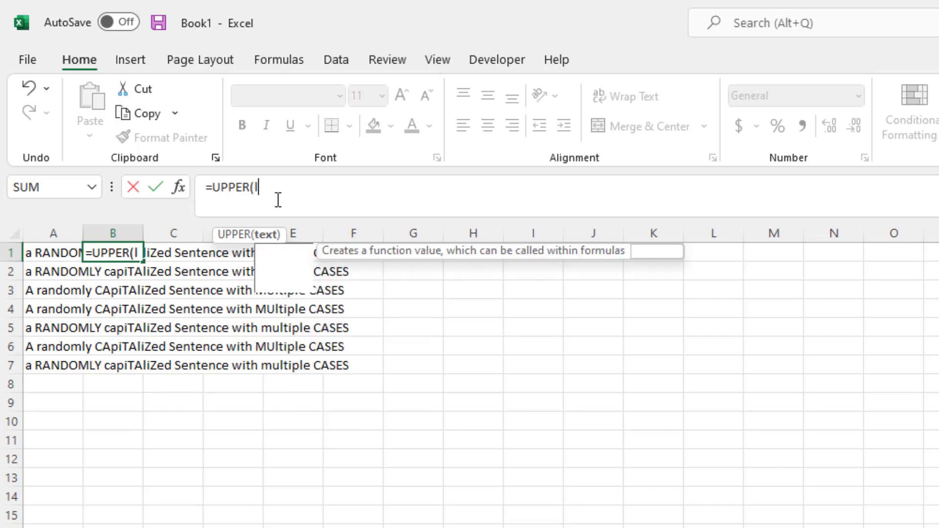
type("eft(")
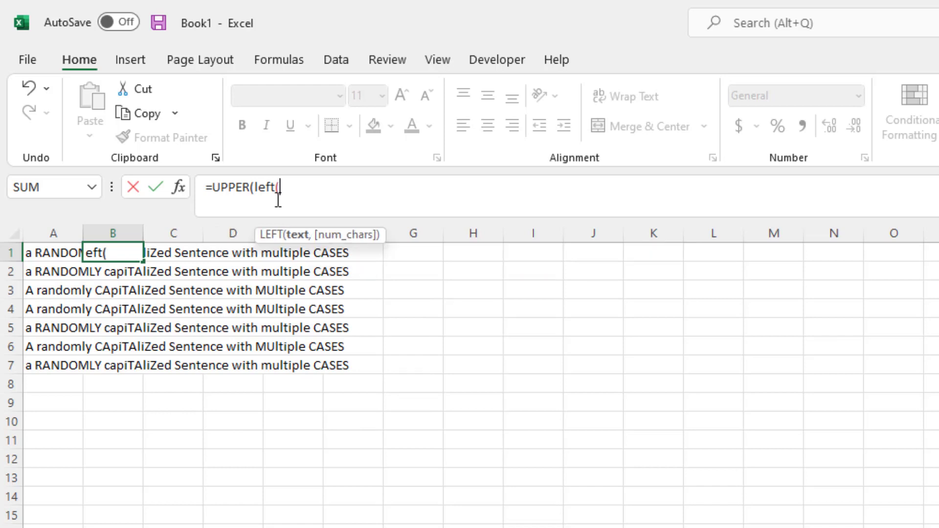
left_click(66, 253)
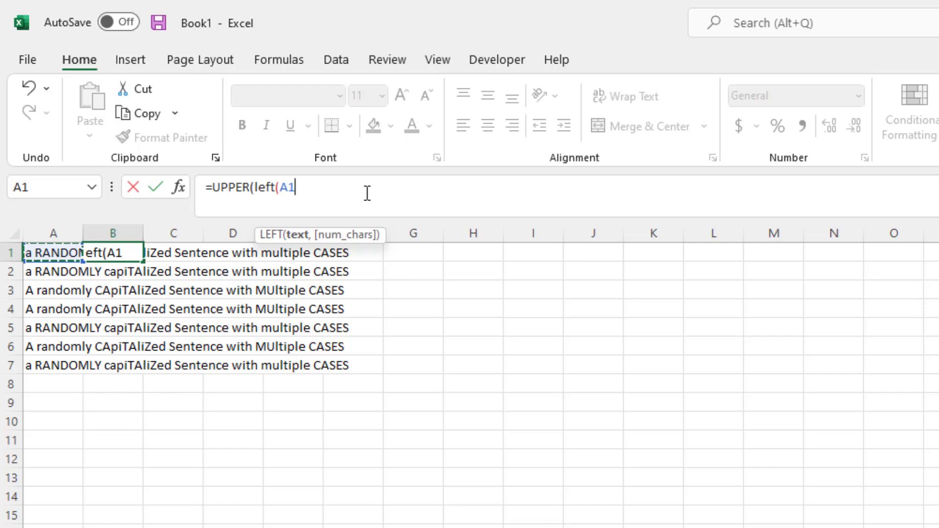
type(",")
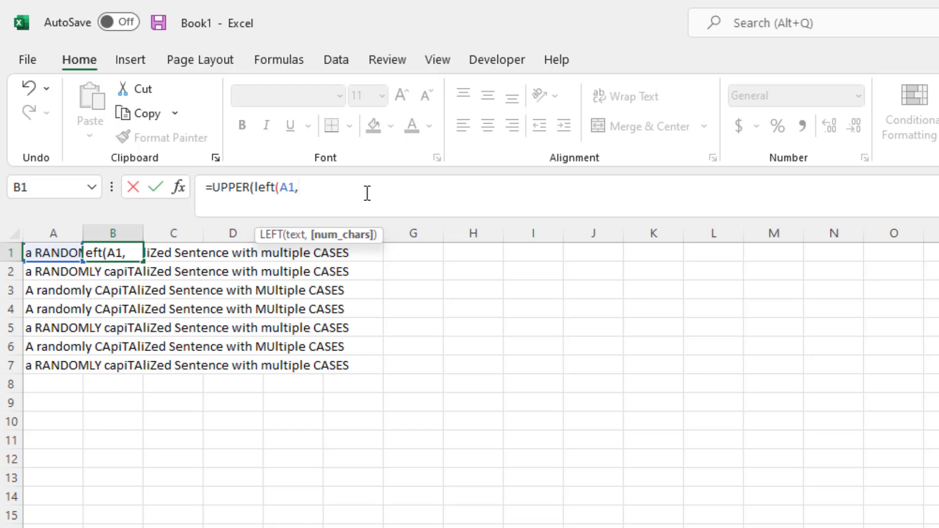
type("1))")
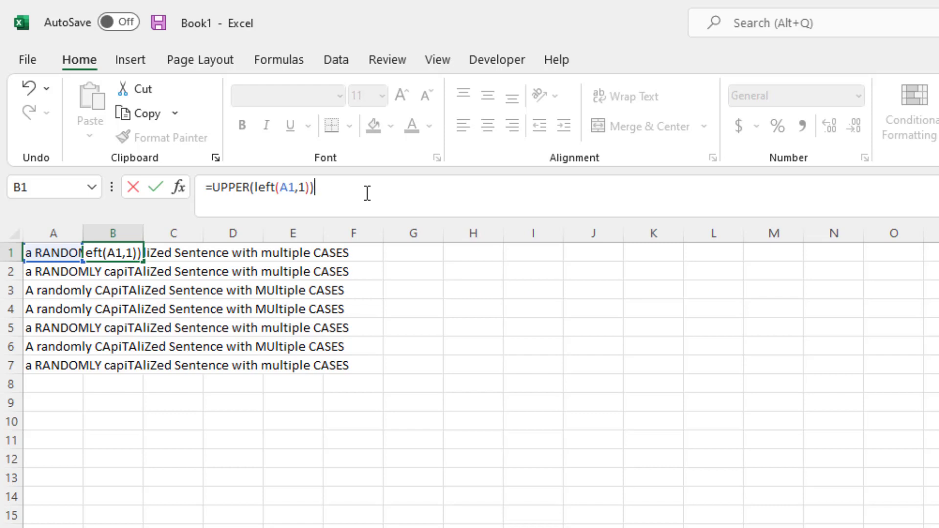
- Commit B1's formula and widen column A so every sentence shows in full
key("Return")
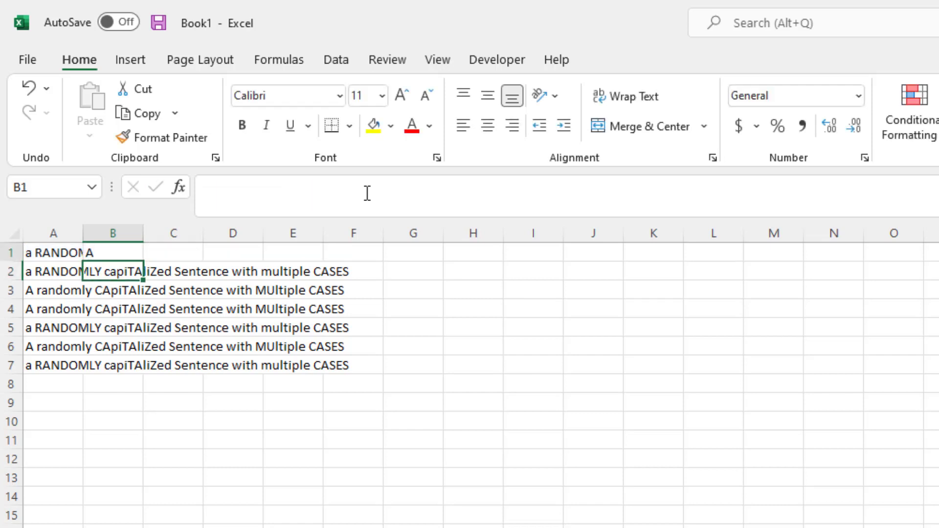
key("Up")
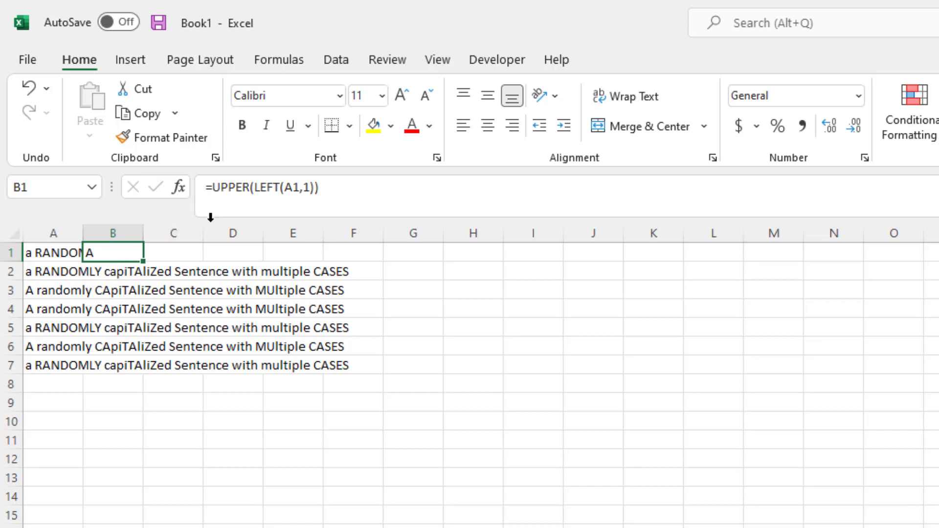
left_click_drag(77, 237, 376, 239)
- Reopen B1's formula, review its UPPER and LEFT parts, and place the caret at the end
left_click(471, 254)
left_click(390, 256)
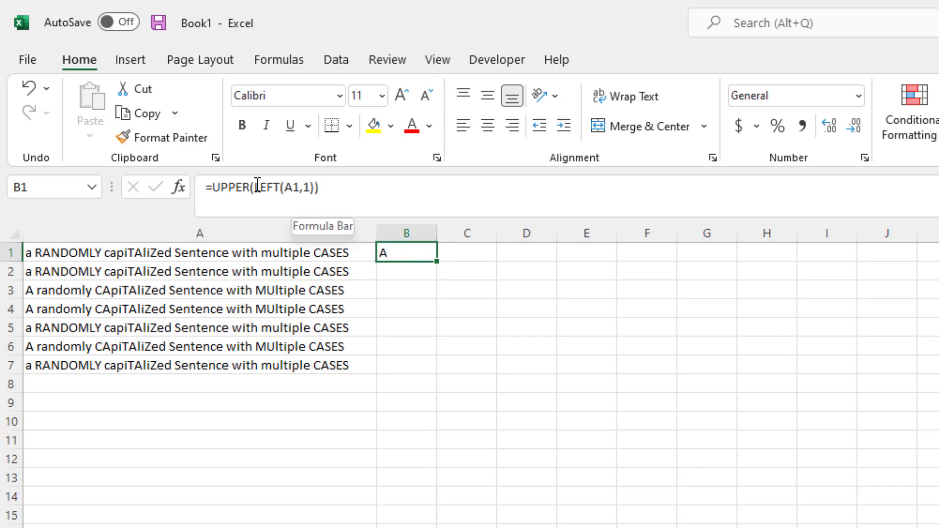
left_click_drag(255, 187, 315, 190)
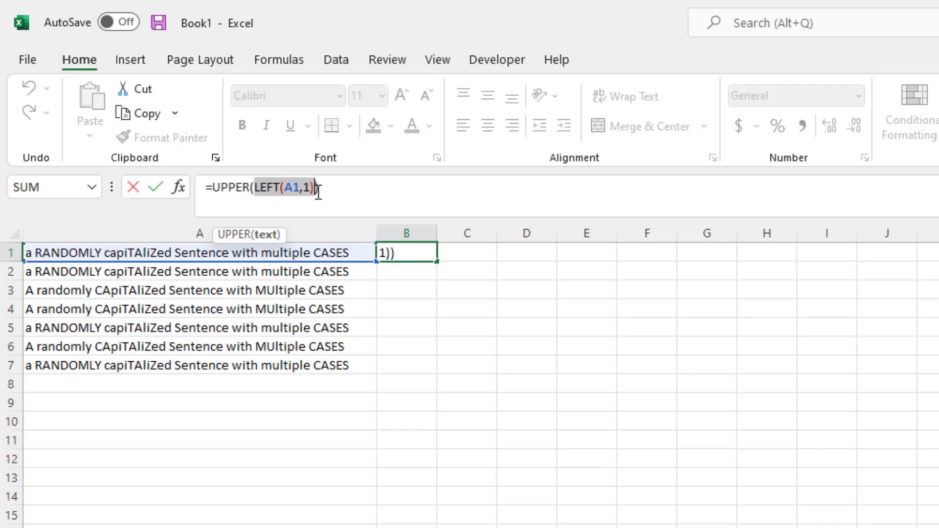
left_click(319, 193)
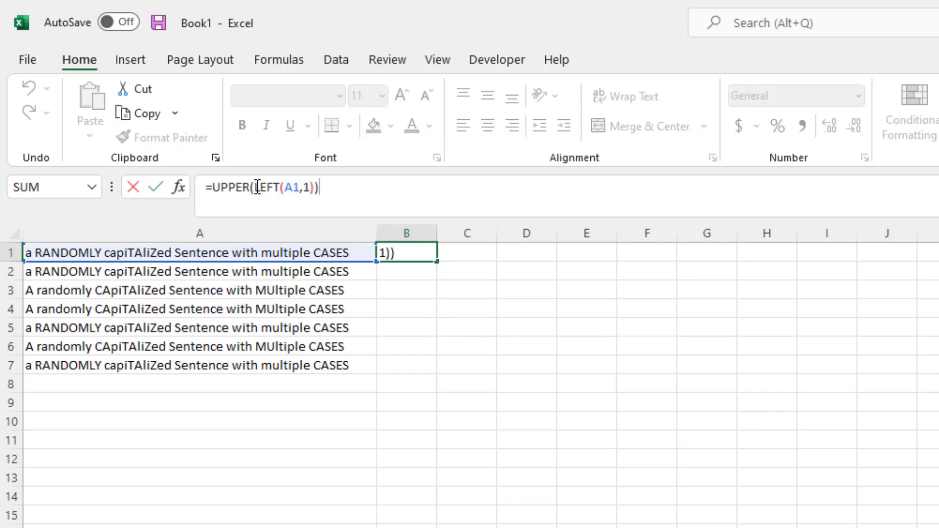
left_click_drag(255, 188, 298, 188)
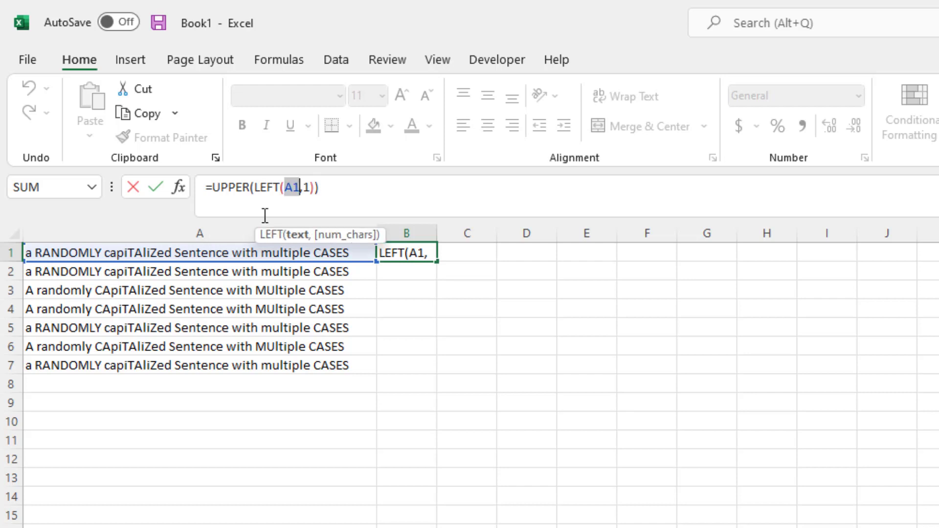
left_click(309, 189)
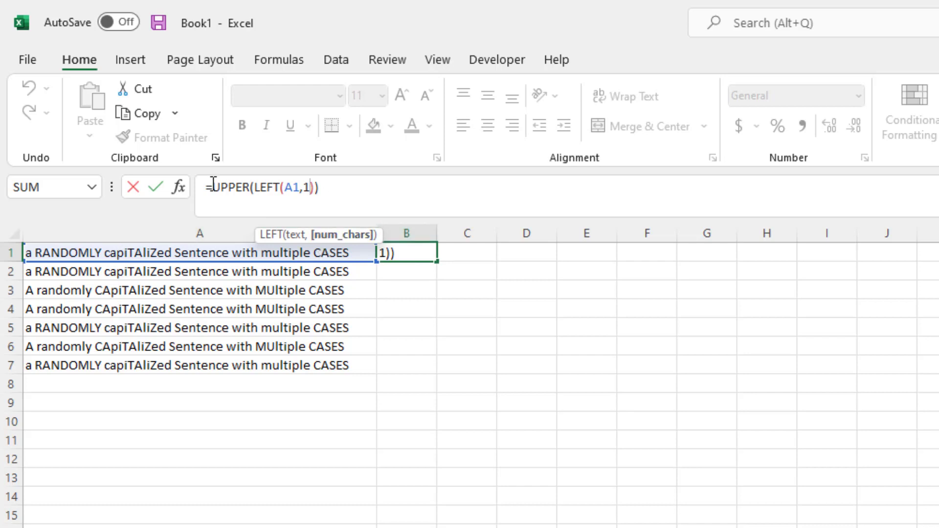
left_click_drag(213, 187, 251, 189)
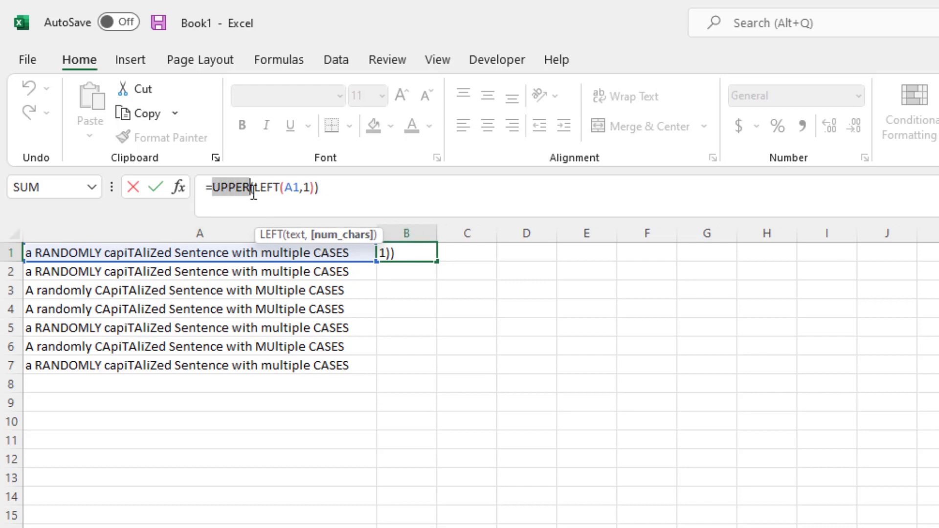
left_click(336, 201)
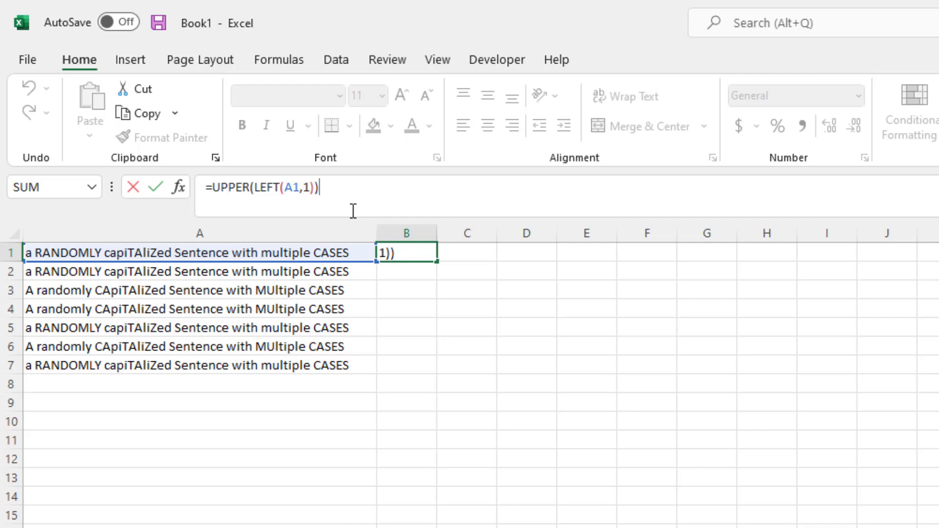
- Append &LOWER( to B1's formula after the capitalised first letter
type("&")
type("lower")
key("Tab")
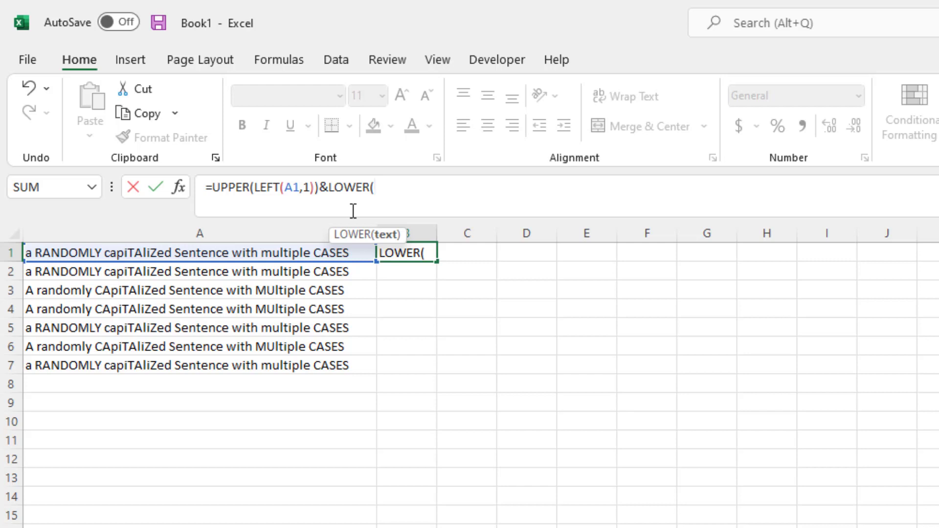
key("alt+r")
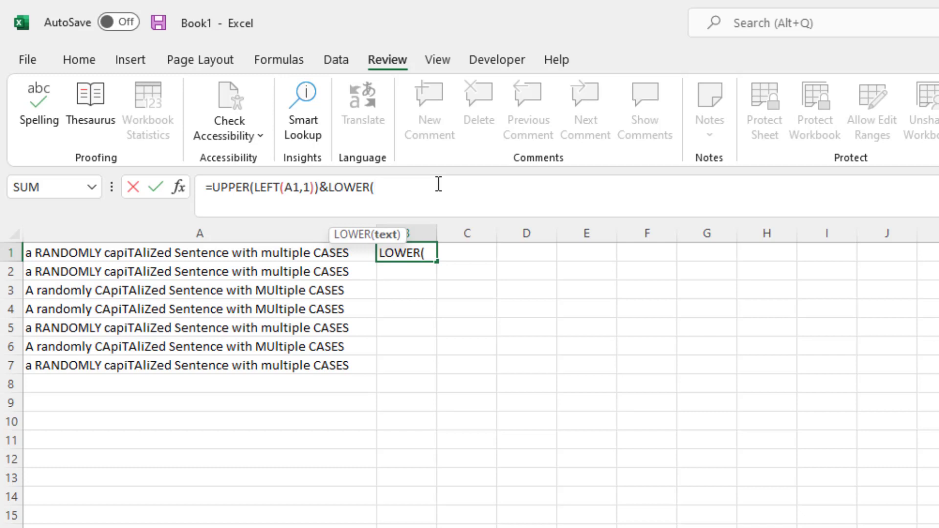
- Add RIGHT(A1, inside LOWER in B1's formula
type("right")
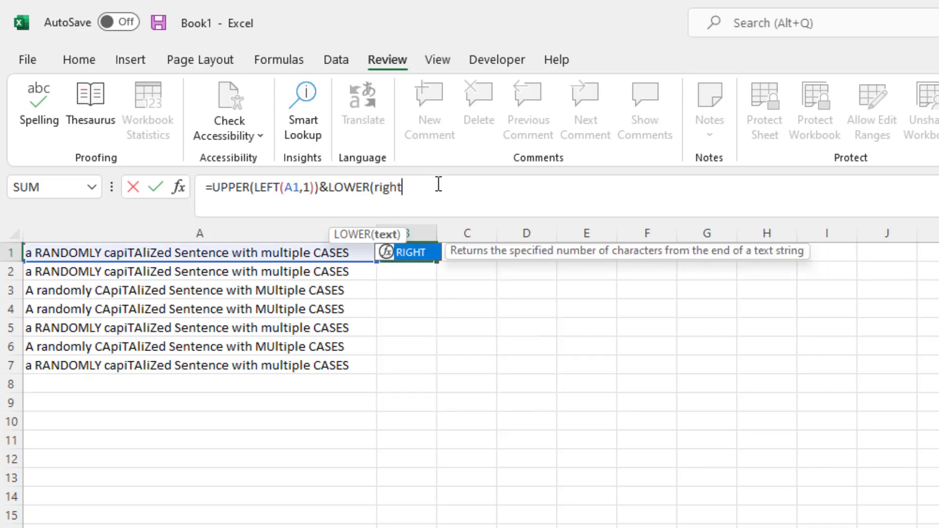
key("Tab")
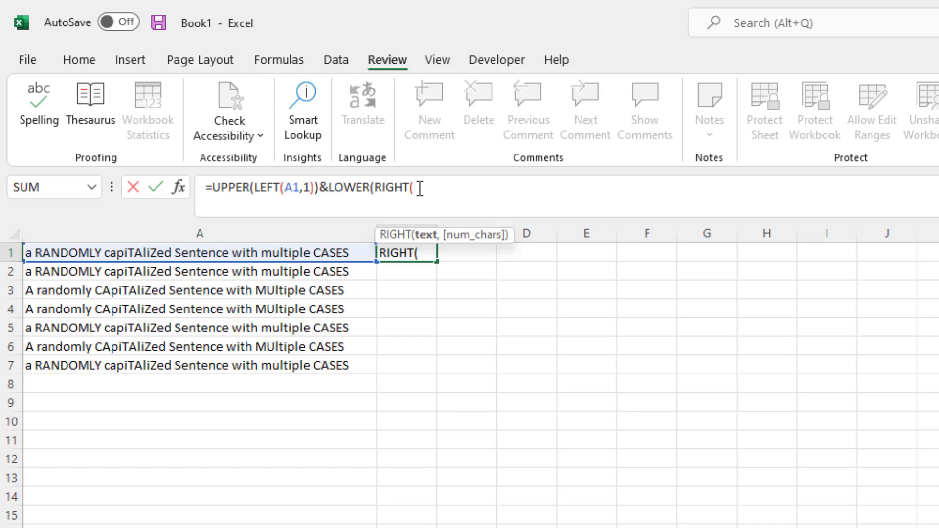
left_click(308, 254)
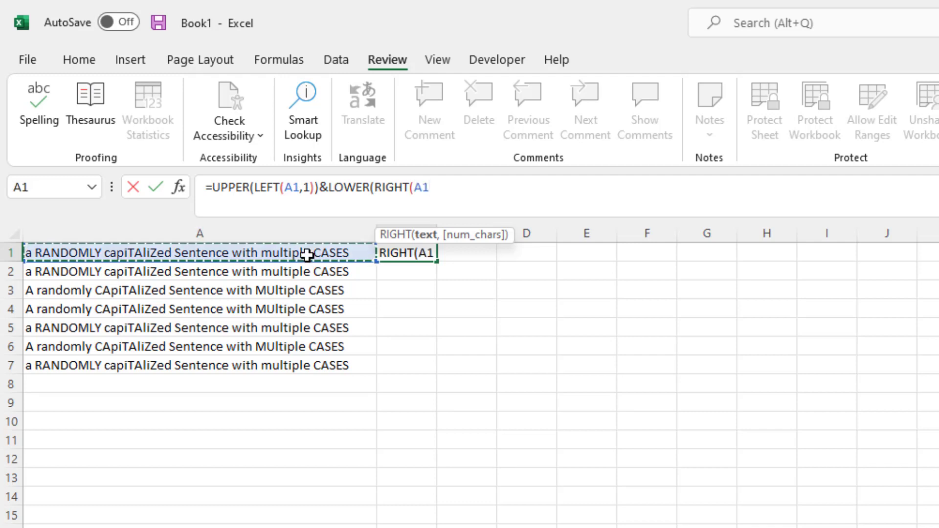
left_click(464, 188)
type(",")
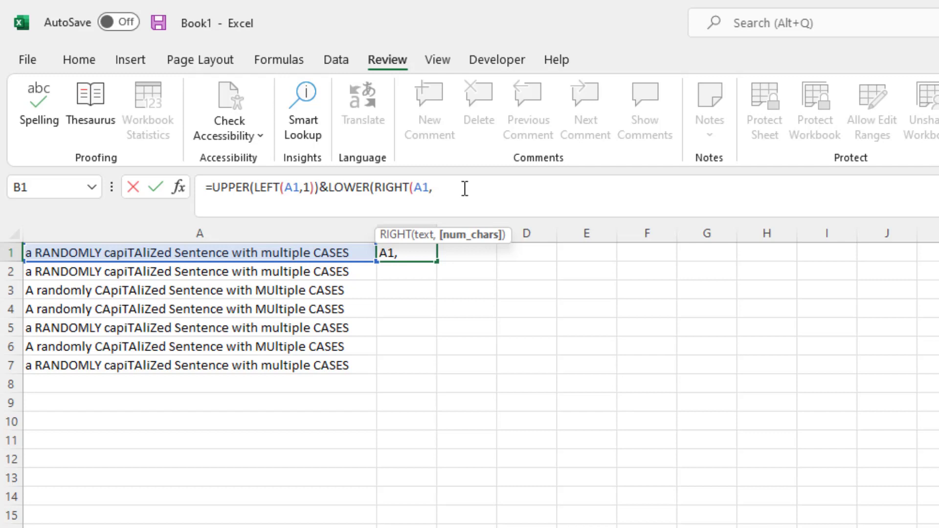
- Give RIGHT a character count of LEN(A1)-1 and close the formula's brackets
type("len")
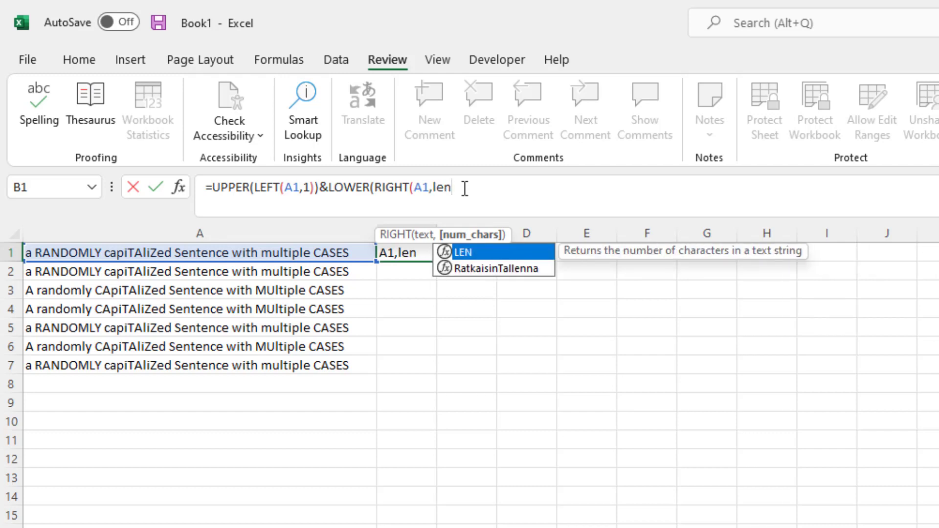
left_click(474, 250)
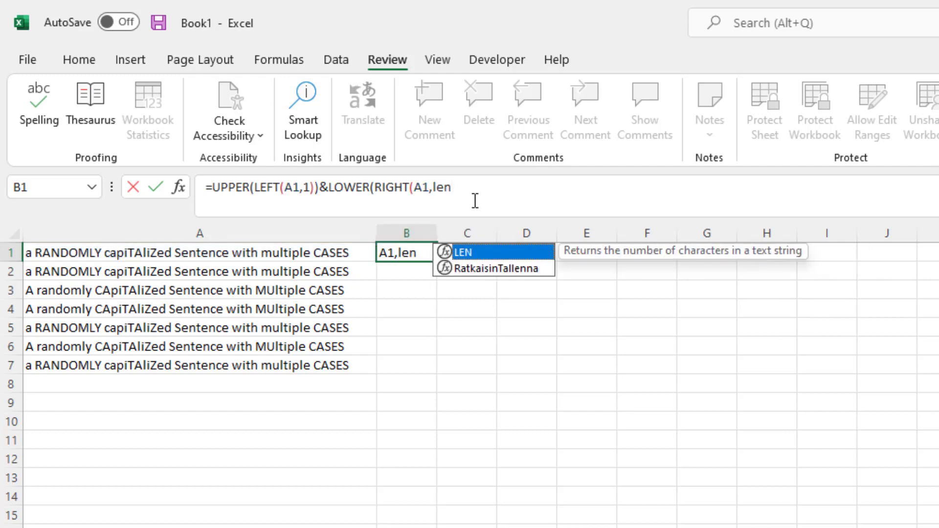
left_click(474, 200)
type("(")
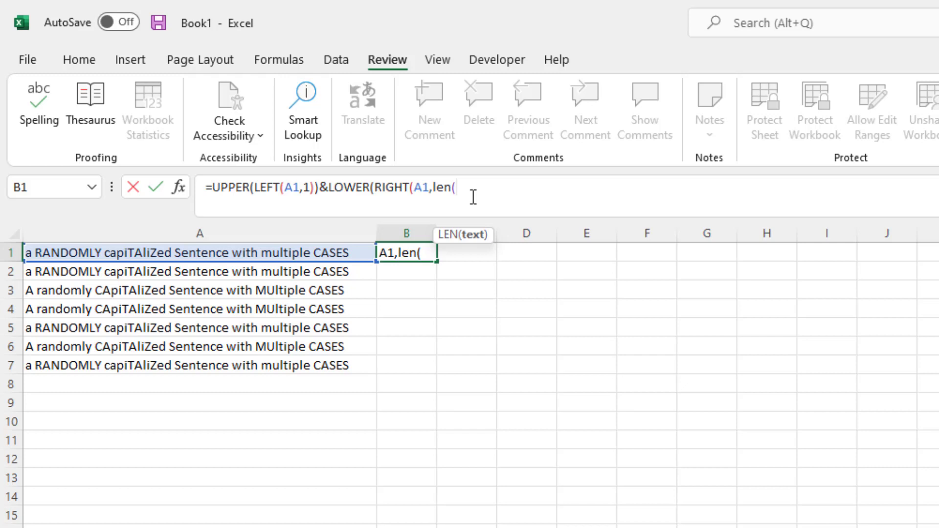
left_click(335, 251)
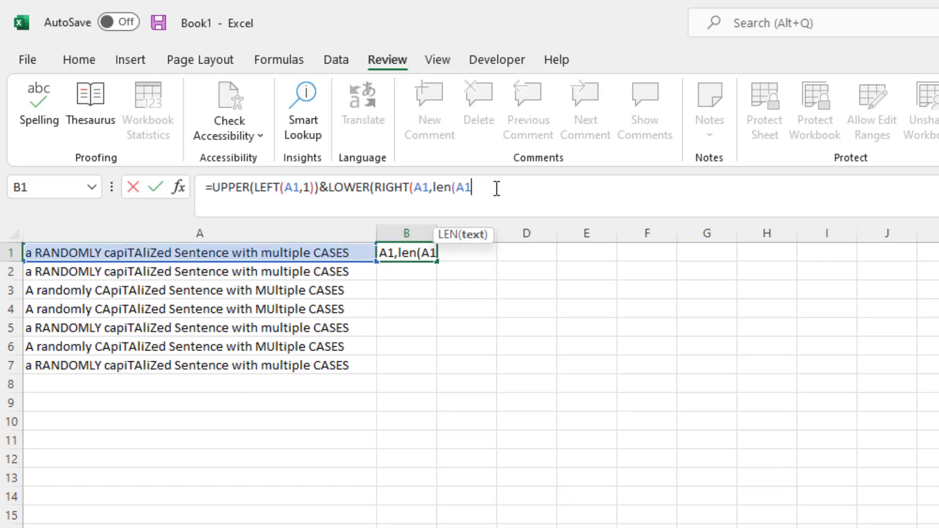
type(")")
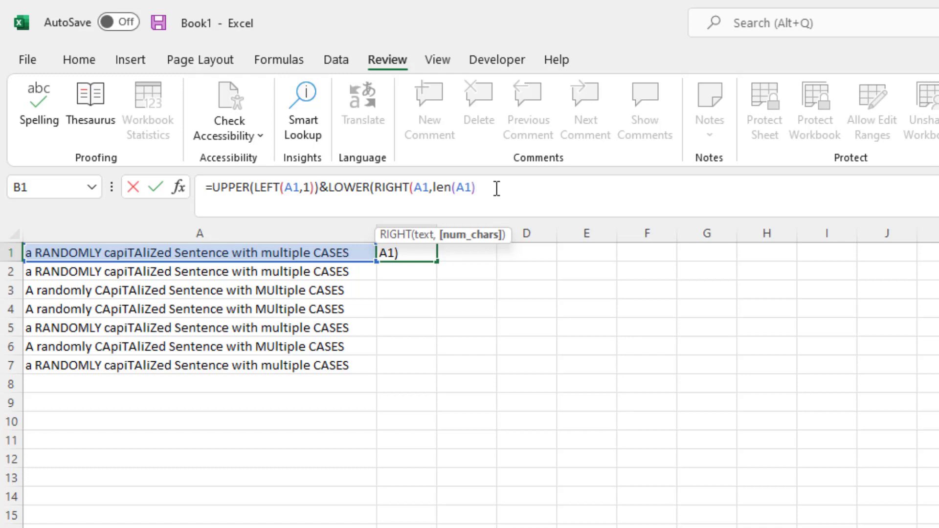
type("-1)")
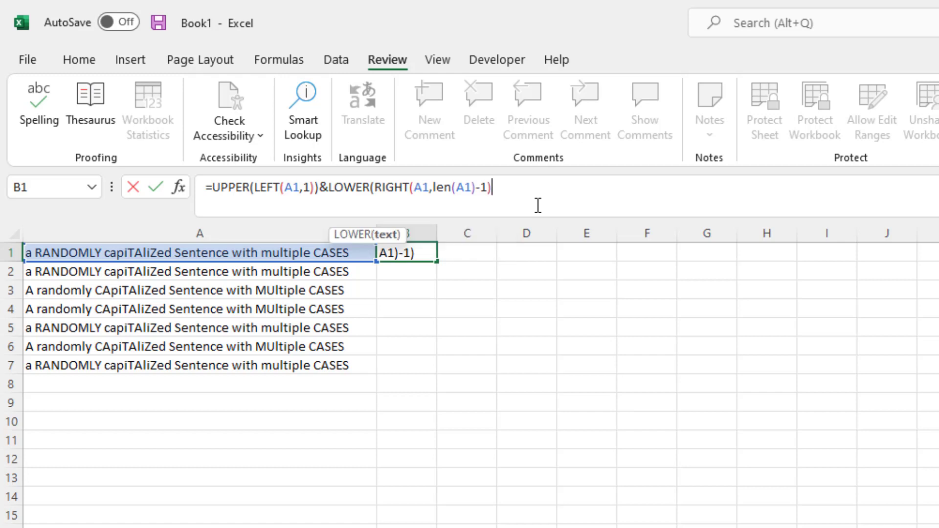
type(")")
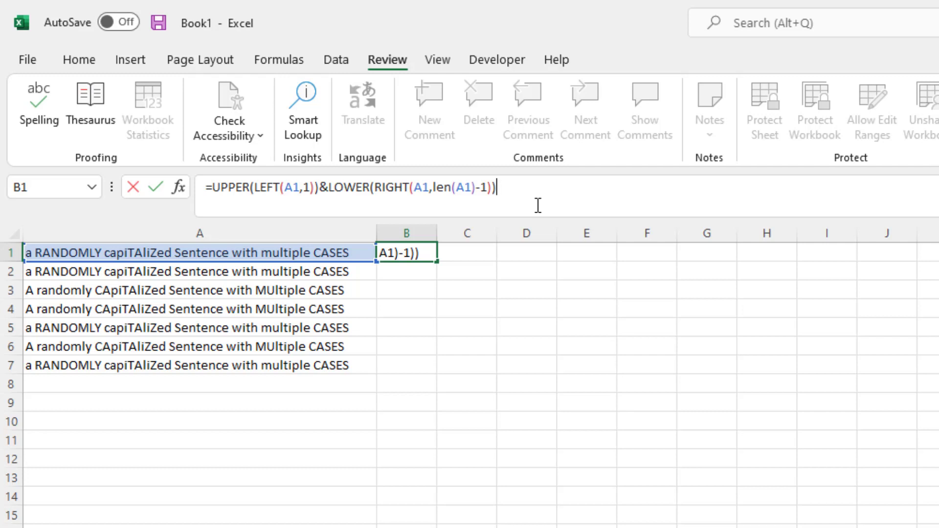
- Enter B1's formula, showing 'A randomly capitalized sentence with multiple cases', and copy B1
key("Return")
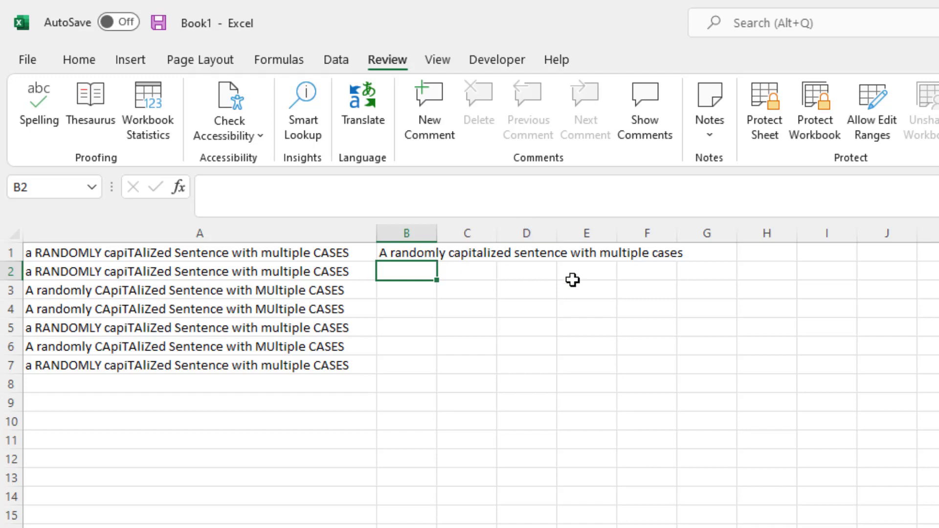
key("Up")
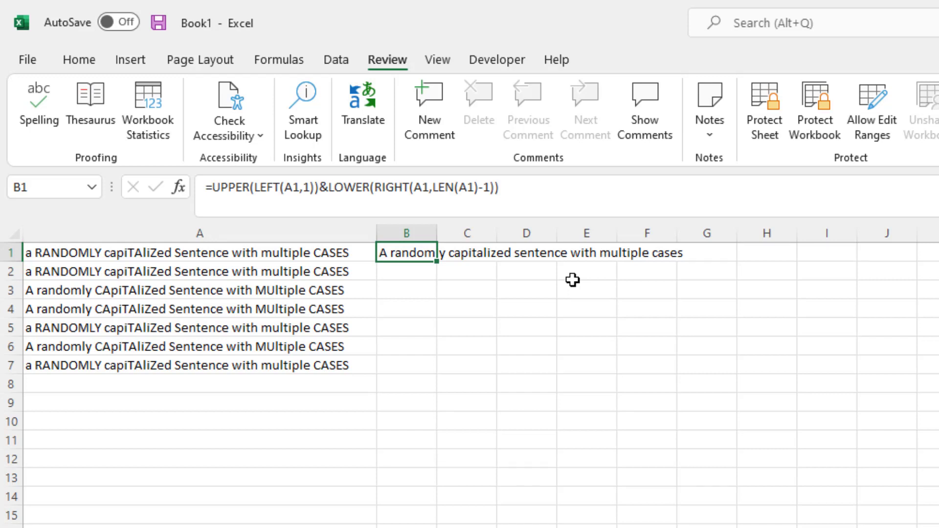
key("ctrl+c")
key("shift+Down")
key("shift+Down")
key("shift+Down")
key("shift+Down")
key("shift+Down")
key("shift+Down")
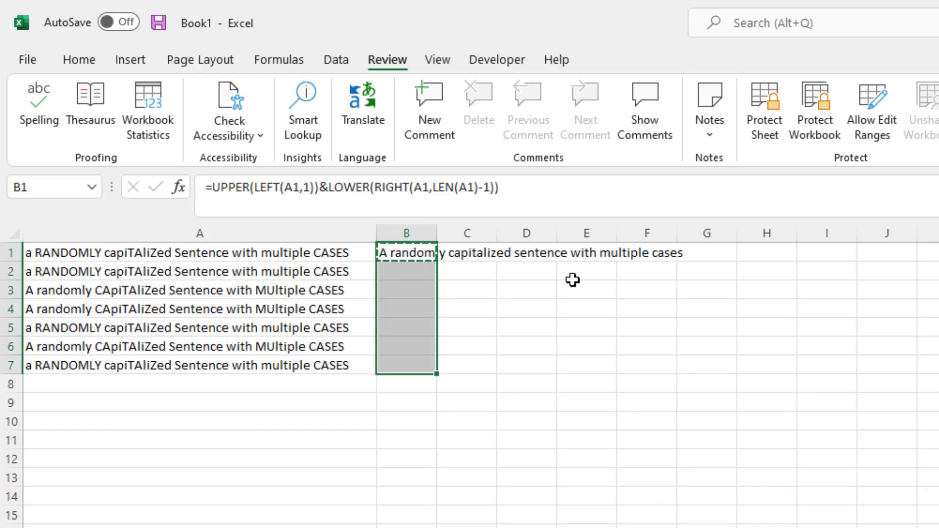
key("ctrl+v")
key("Down")
key("Down")
key("Down")
key("Down")
key("Down")
key("Down")
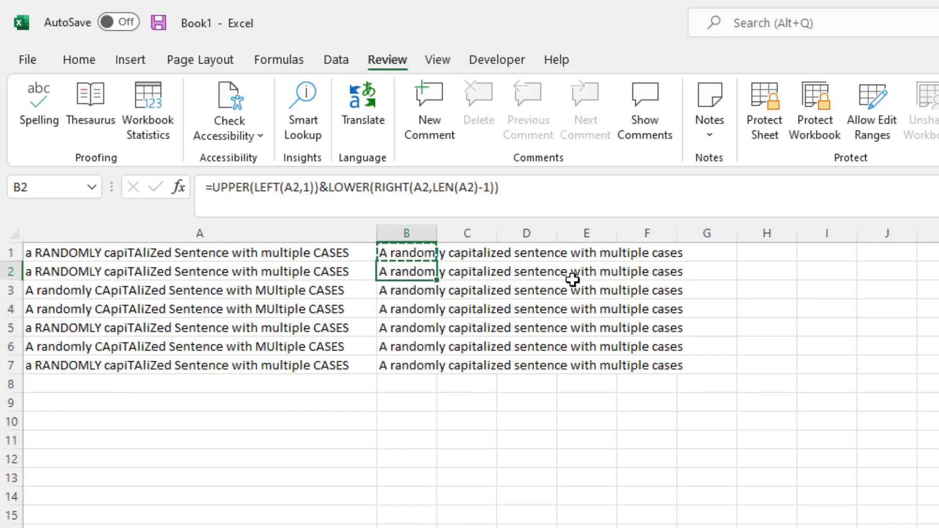
key("Up")
key("Up")
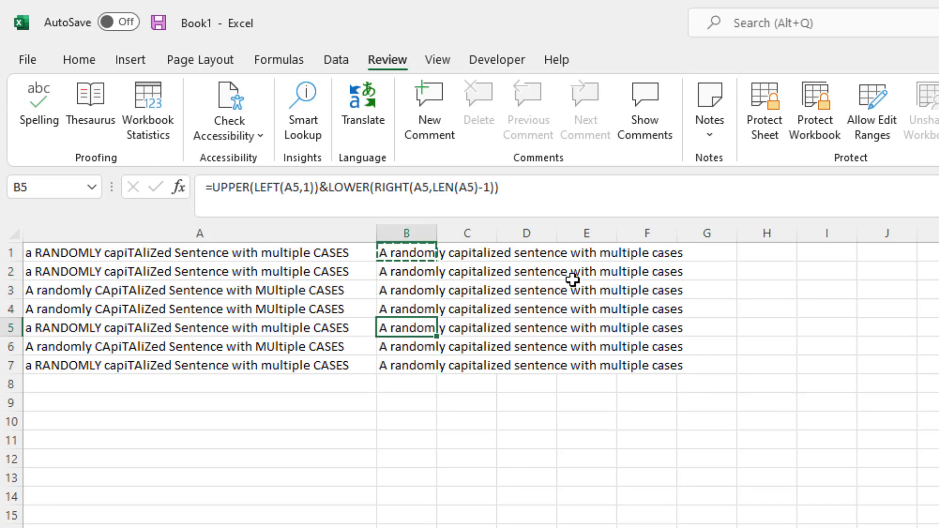
key("F2")
key("Escape")
key("Down")
key("F2")
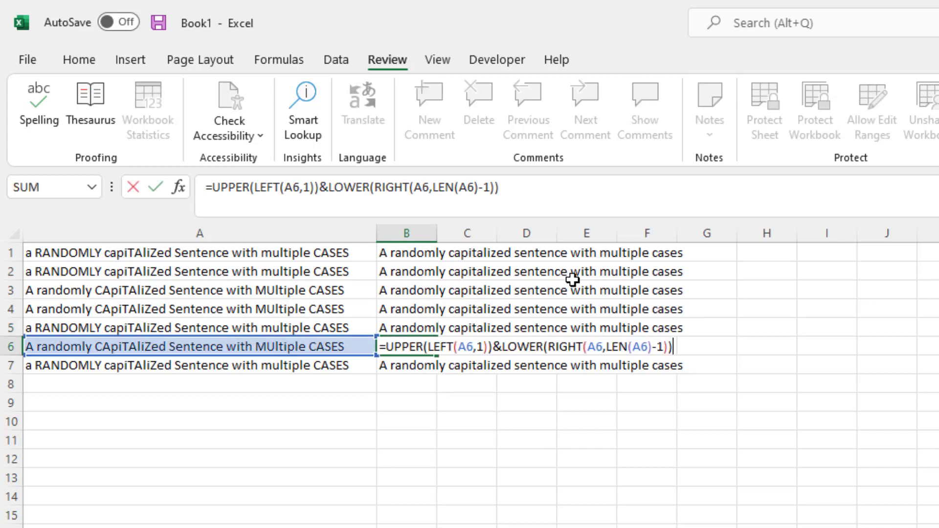
key("Escape")
key("Down")
key("F2")
key("Escape")
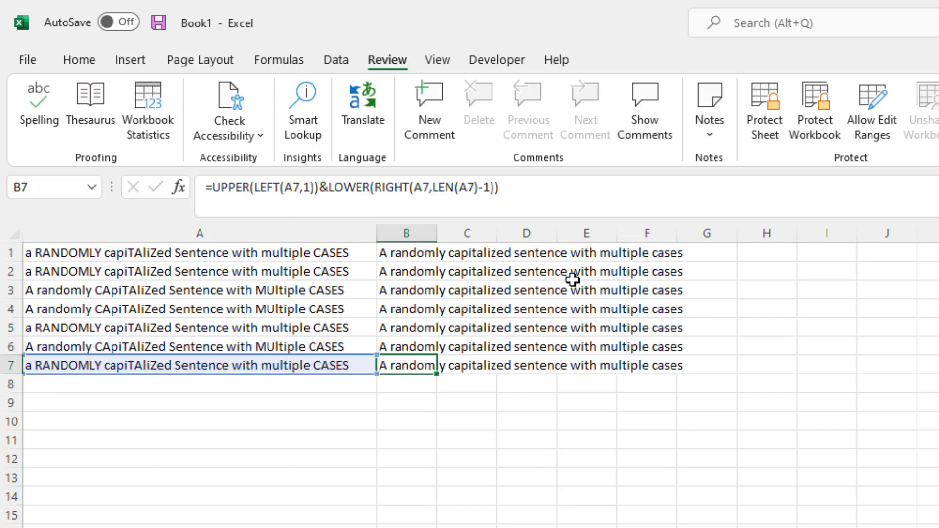
key("Up")
key("Up")
key("Up")
key("Up")
key("Up")
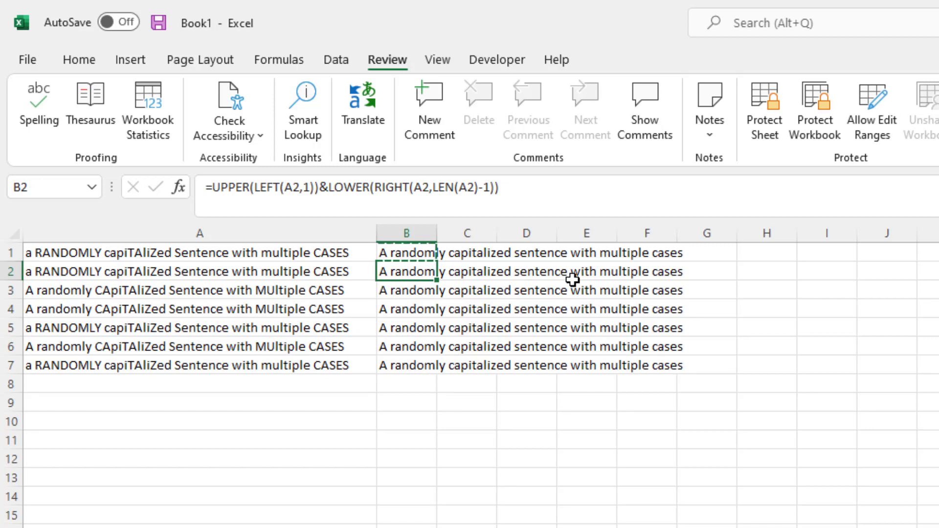
key("ctrl+z")
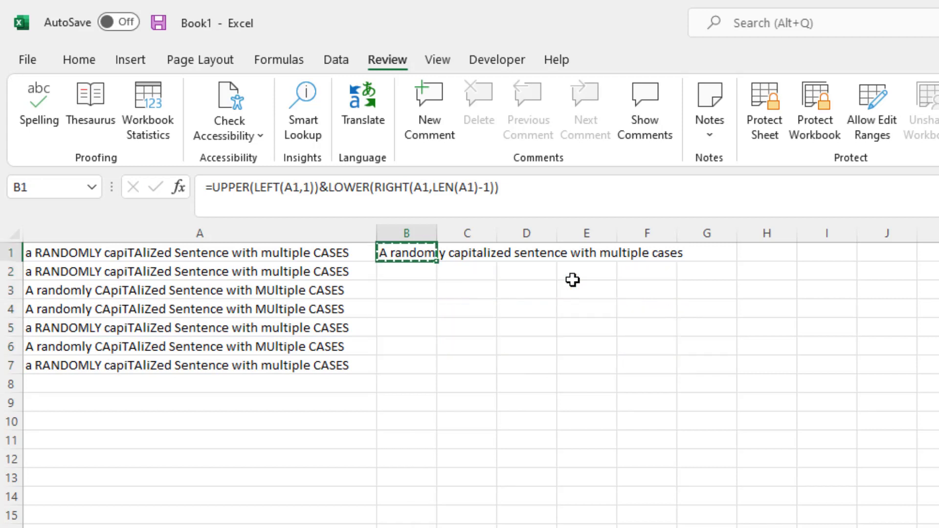
key("shift+Down")
key("shift+Down")
key("shift+Down")
key("shift+Down")
key("shift+Down")
key("shift+Down")
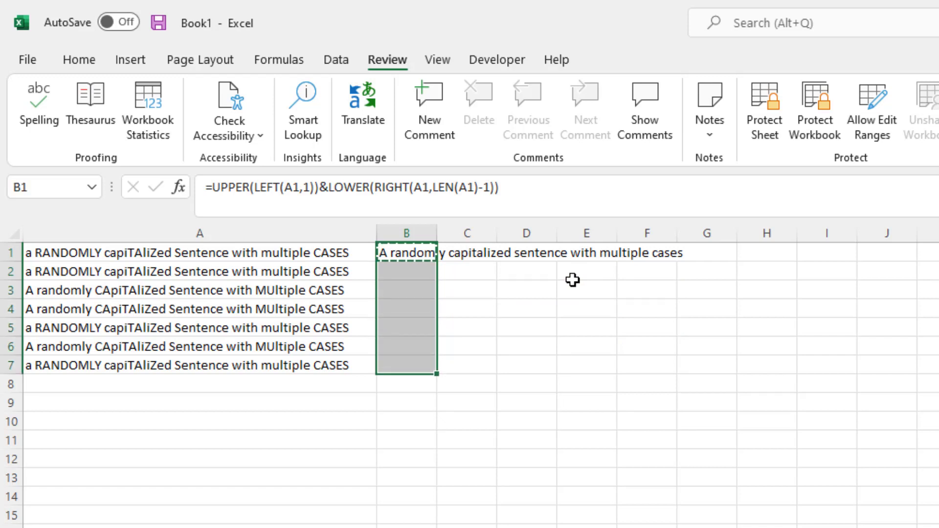
key("ctrl+v")
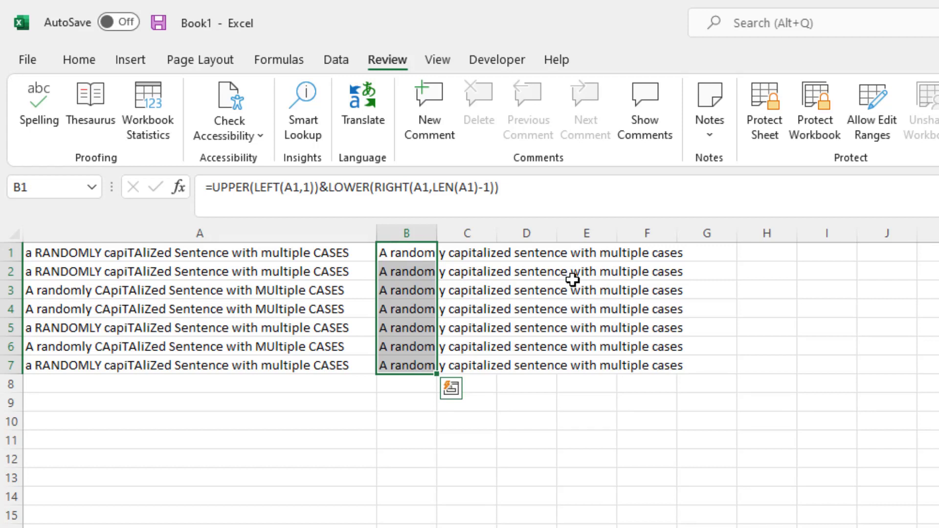
key("ctrl+z")
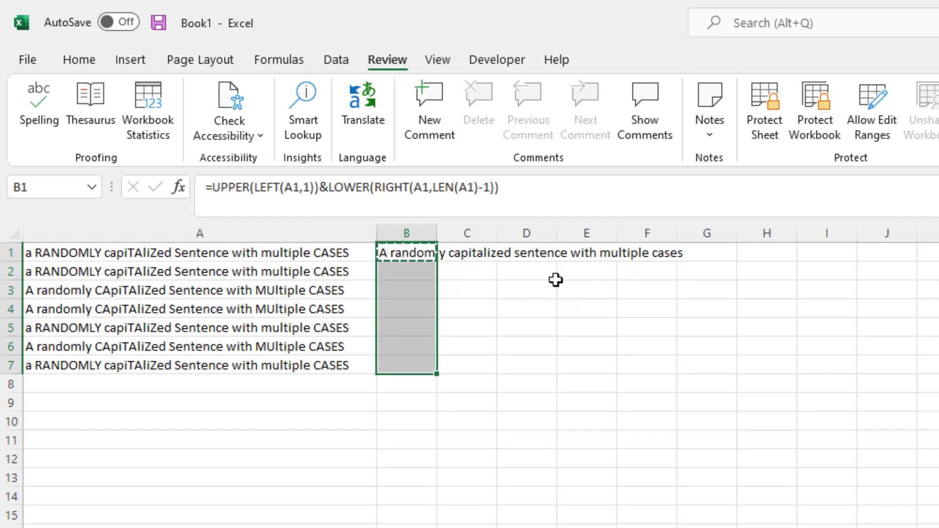
- Drag B1's formula down to B7 and confirm B7's formula references A7
left_click(552, 277)
left_click(430, 250)
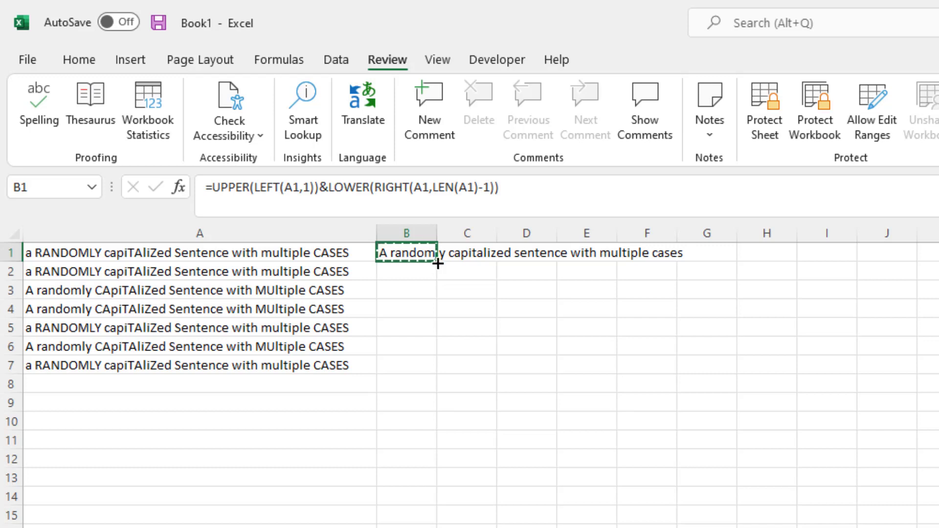
left_click_drag(438, 265, 443, 375)
left_click(492, 427)
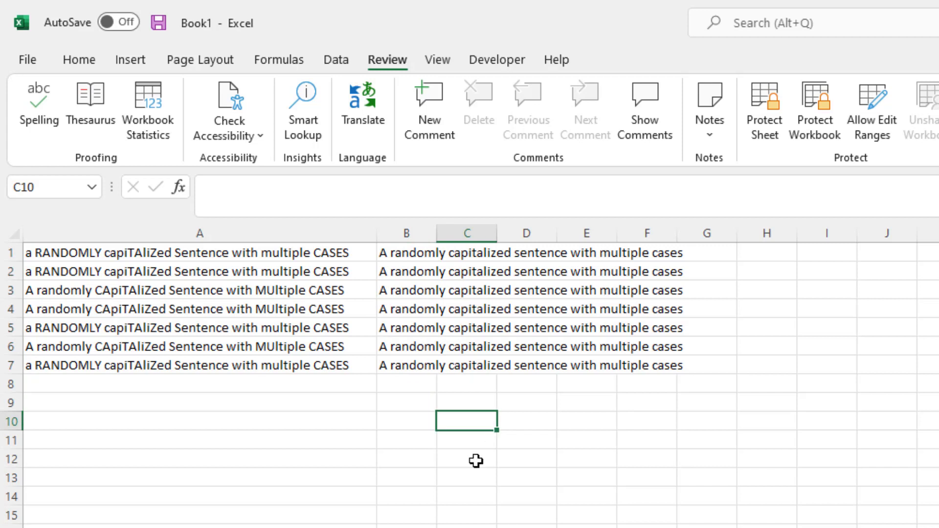
left_click(417, 365)
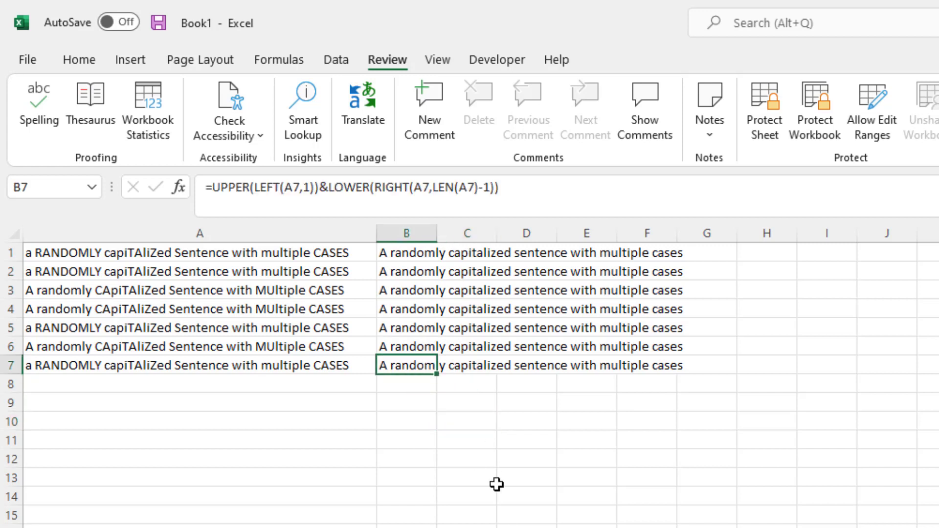